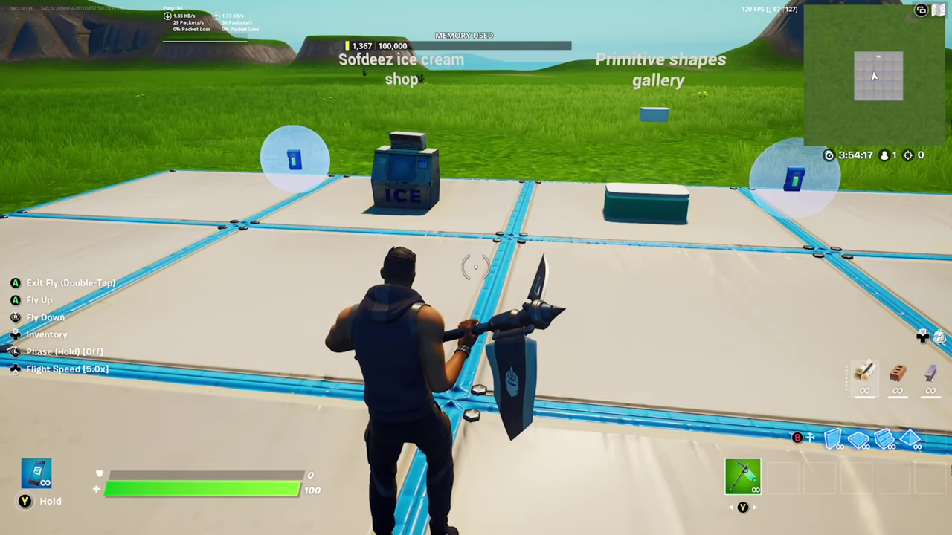
Fly down toward the ice machine on the build grid.
key(w)
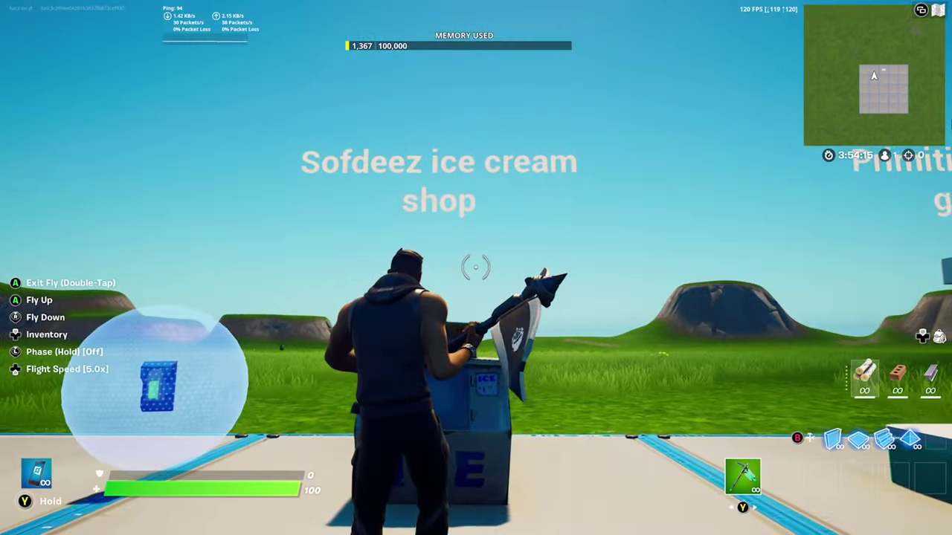
Search the Creative inventory for 'Sofdee'.
key(Tab)
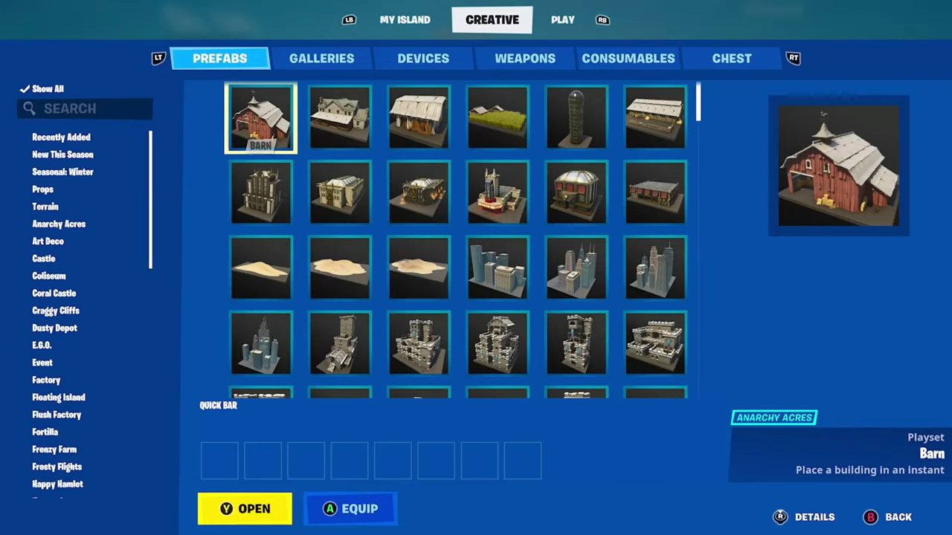
click(47, 89)
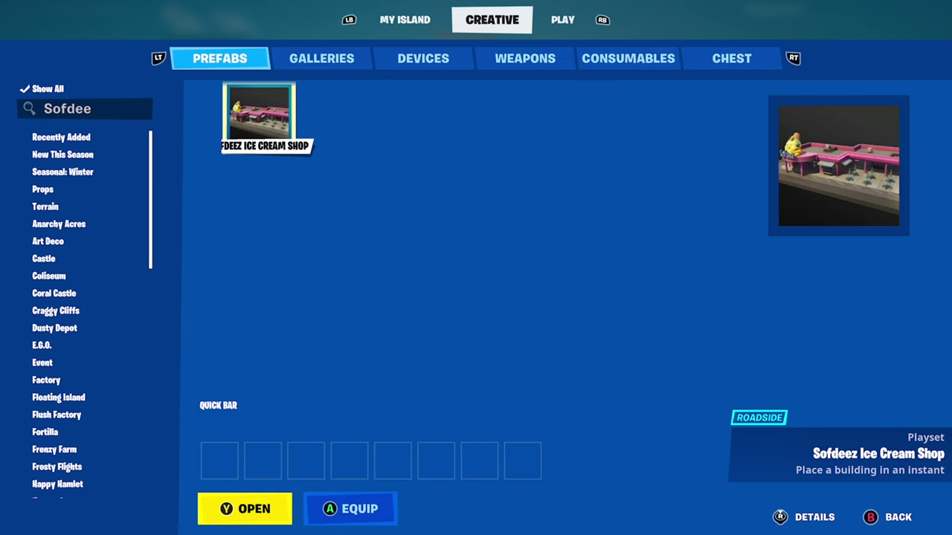
key(Return)
Add the ICE machine from the Sofdeez Ice Cream Shop gallery to the quick bar.
key(Down)
key(Right)
key(Right)
key(Right)
key(Right)
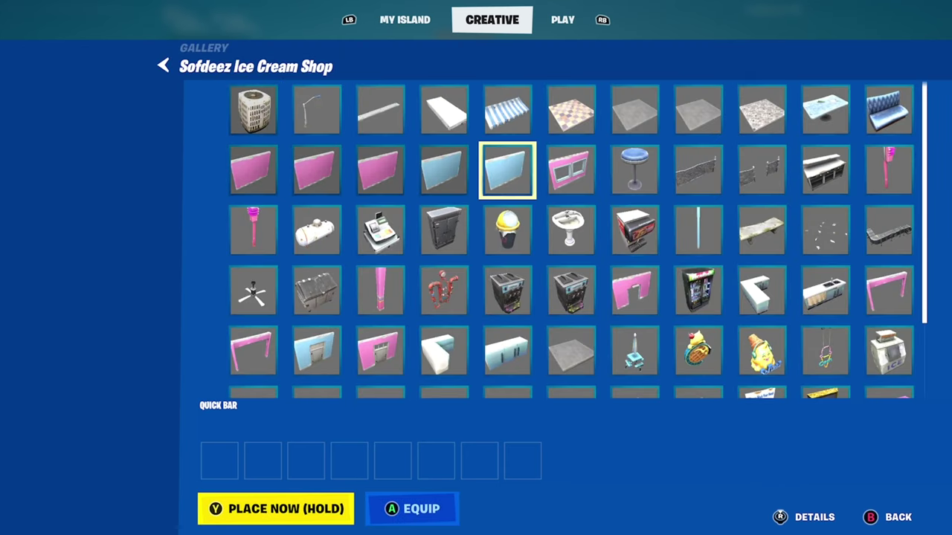
key(Right)
key(Right)
key(Down)
key(Down)
key(Down)
key(Right)
key(Right)
key(Right)
key(Right)
key(Up)
key(Up)
key(Down)
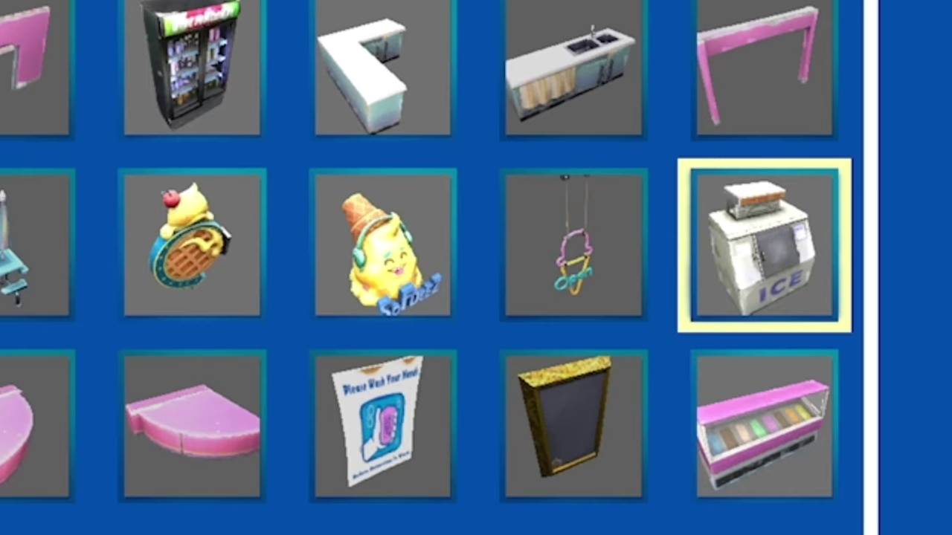
key(Return)
key(Escape)
key(Escape)
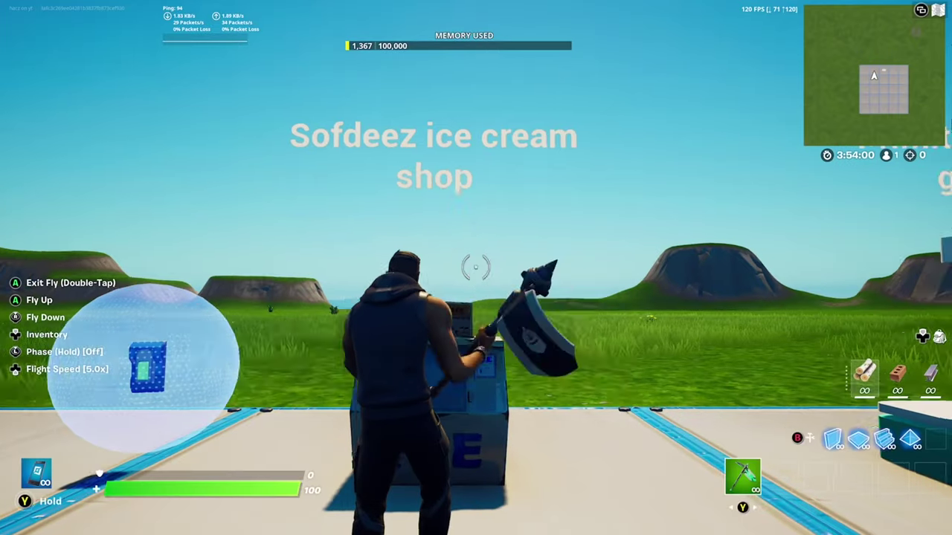
key(w)
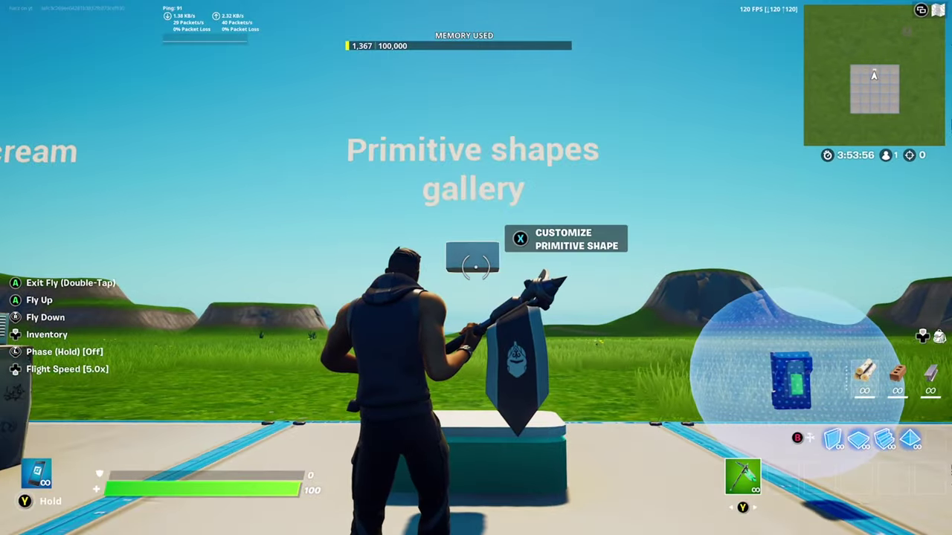
Search the galleries for 'Prim' and open the Primitive Shapes Gallery.
key(i)
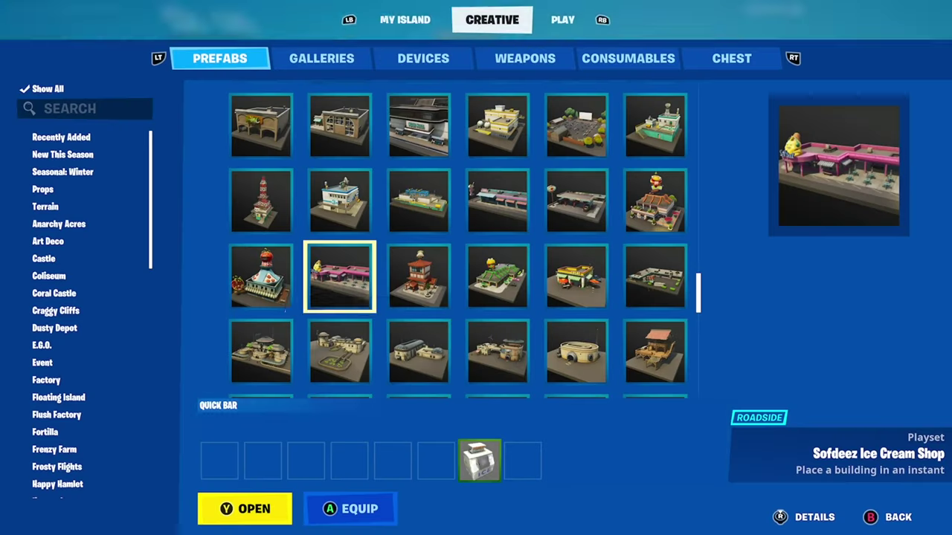
key(e)
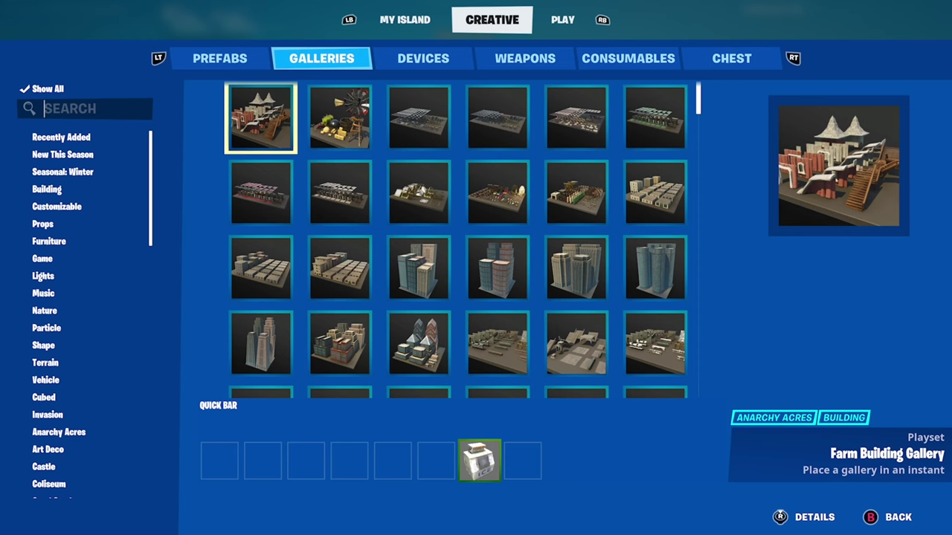
text(Prim)
key(Return)
Select the rounded cube shape and equip it to the quick bar.
key(Down)
key(Down)
key(Down)
key(Down)
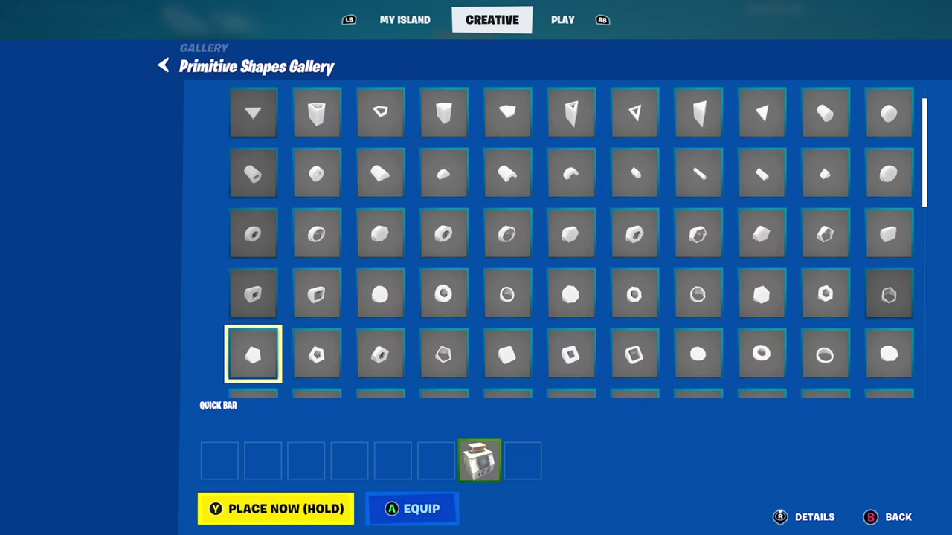
key(Down)
key(Down)
key(Down)
key(Down)
key(Right)
key(Down)
key(Down)
key(Down)
key(Down)
key(Down)
key(Right)
key(Right)
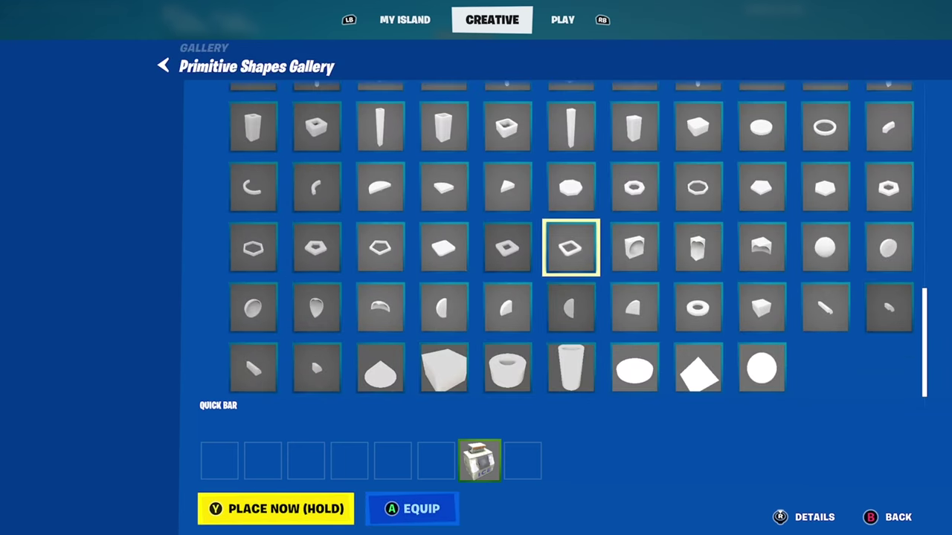
scroll(571, 238, up, 4)
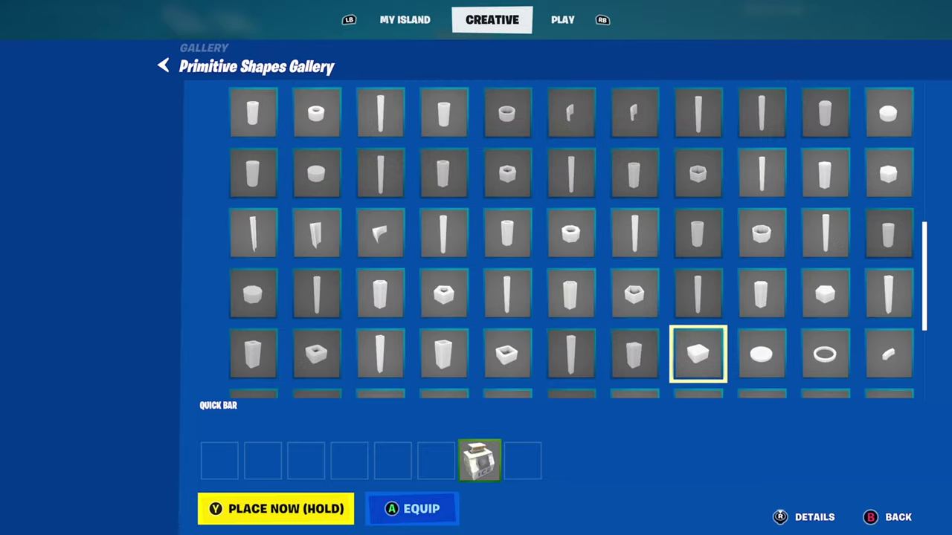
key(Down)
key(Up)
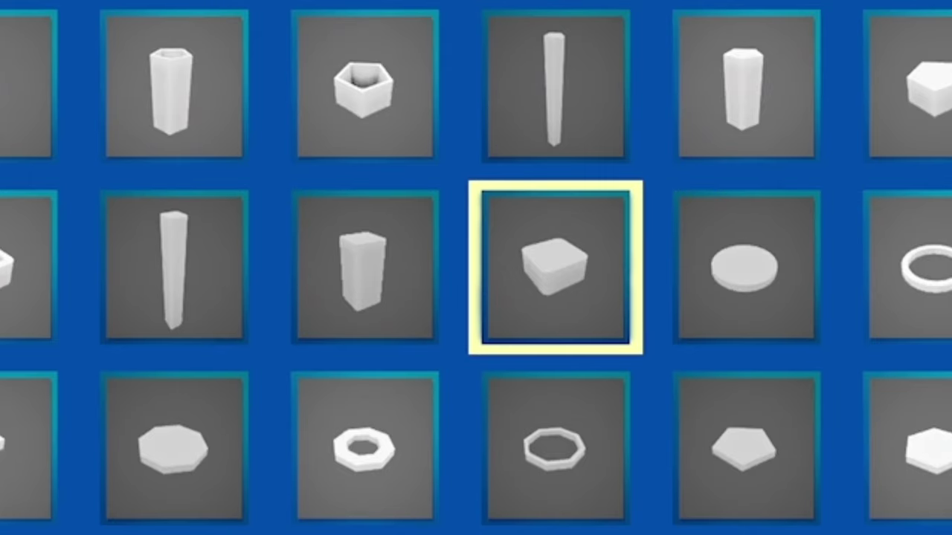
key(Return)
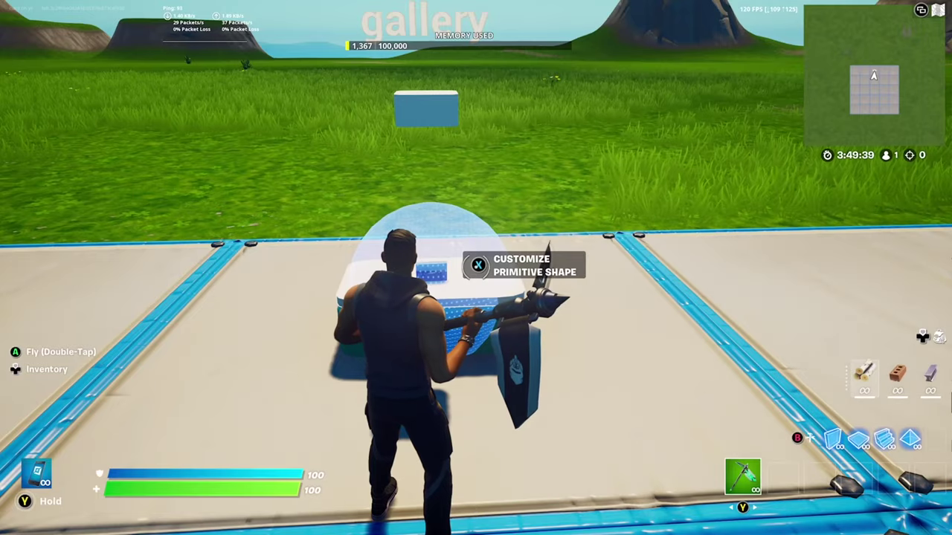
Copy the rounded cube, resize its width, and set the new box's color to Aquamarine.
key(w)
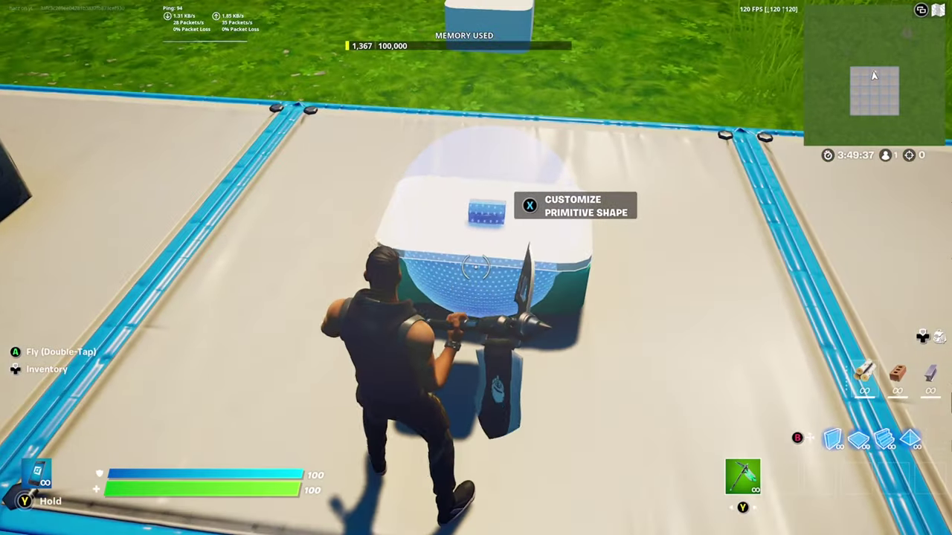
key(y)
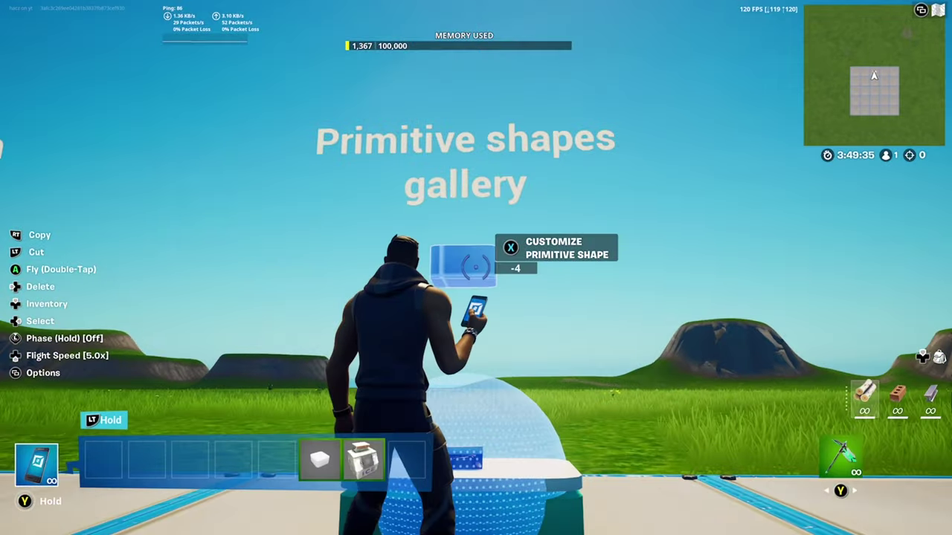
key(c)
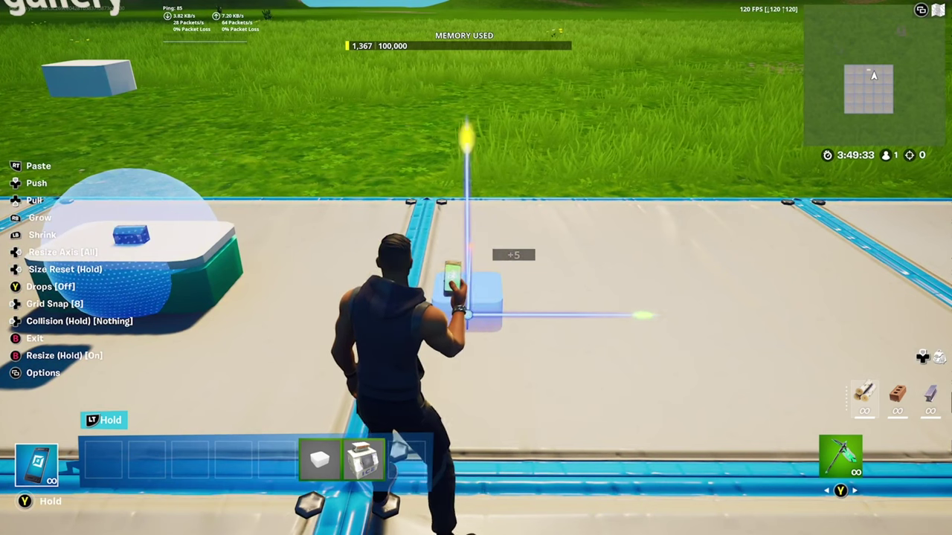
key(Right)
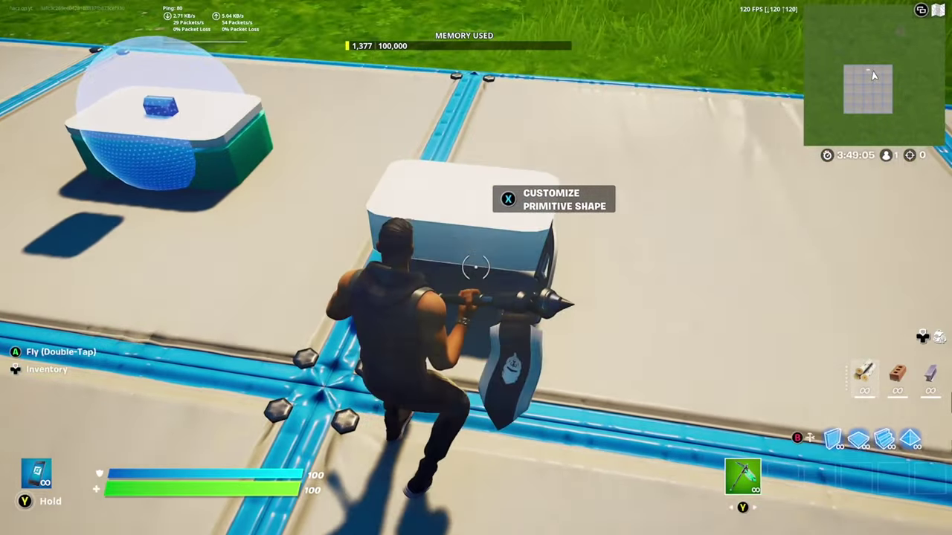
key(e)
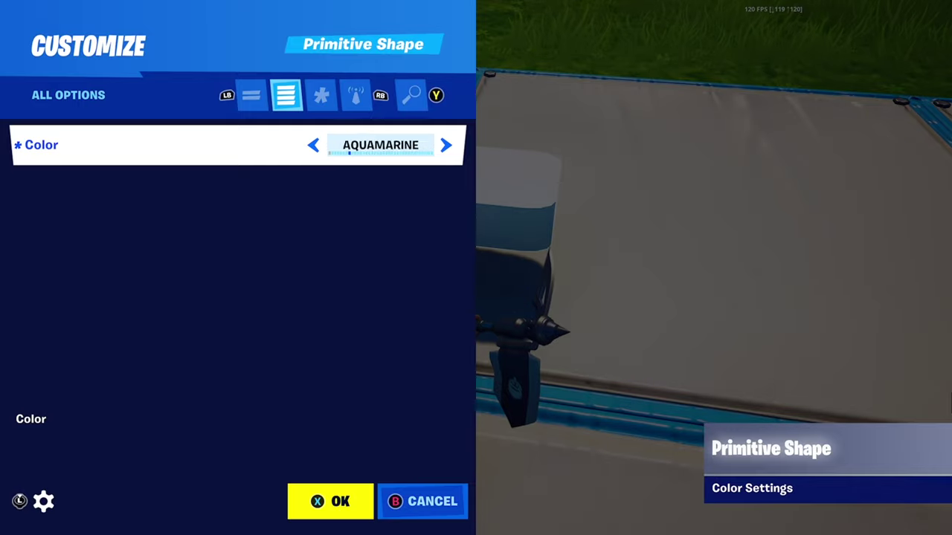
key(Escape)
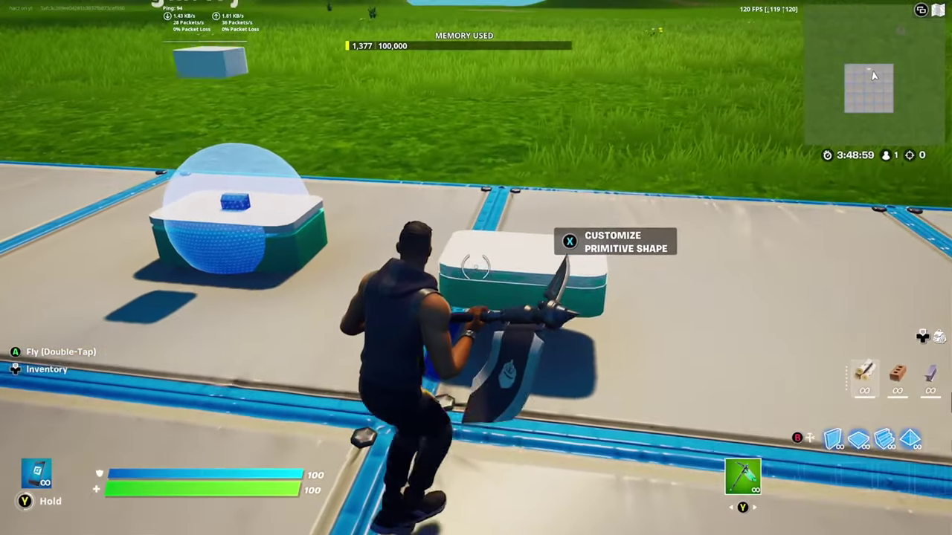
Pick up the Aquamarine box and place it beside the cooler.
key(1)
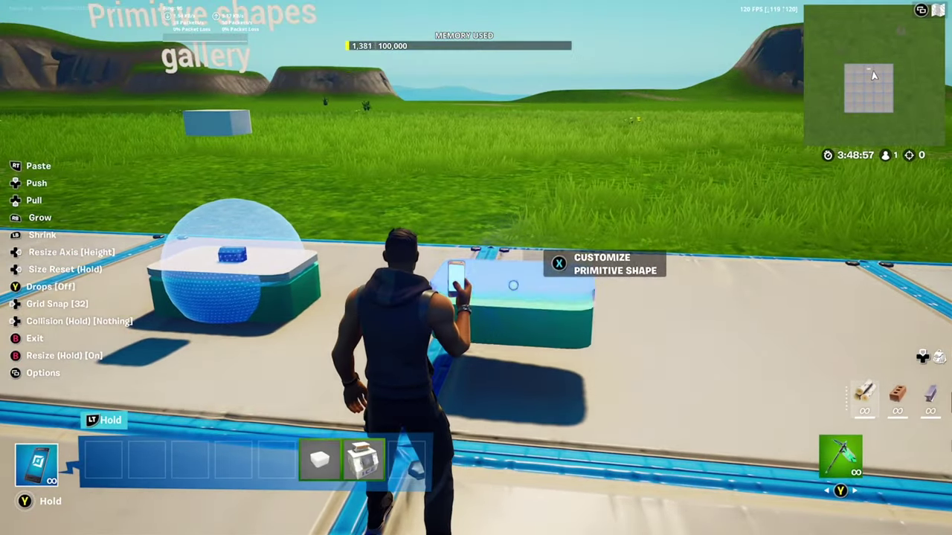
key(1)
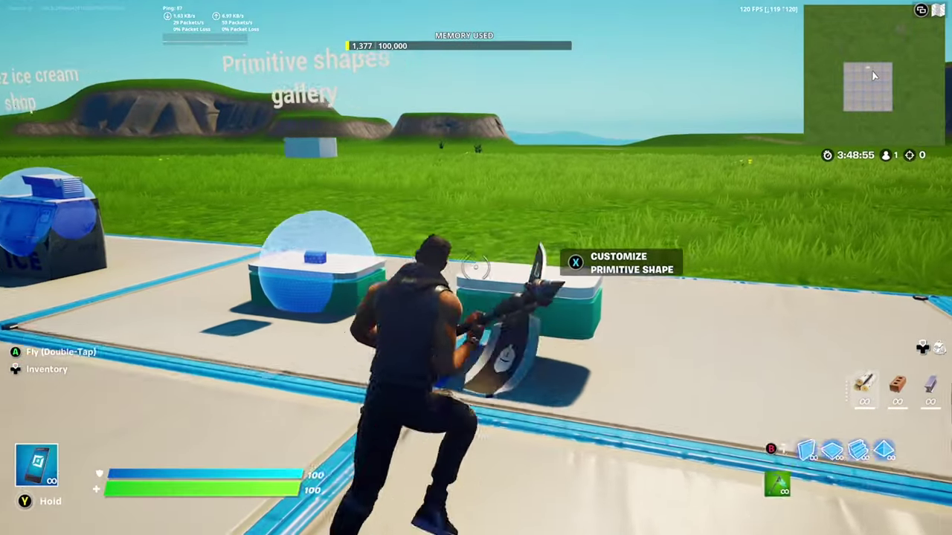
key(1)
right_click(476, 267)
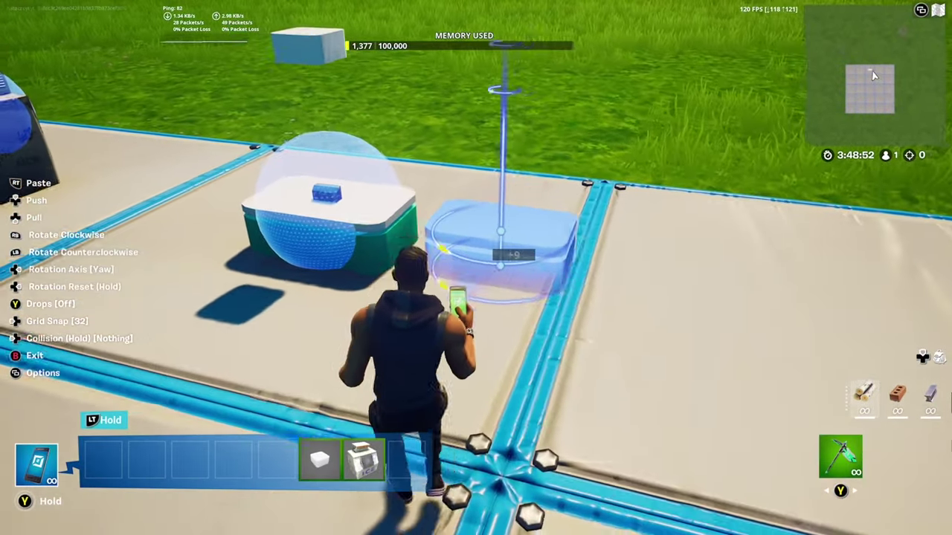
click(476, 268)
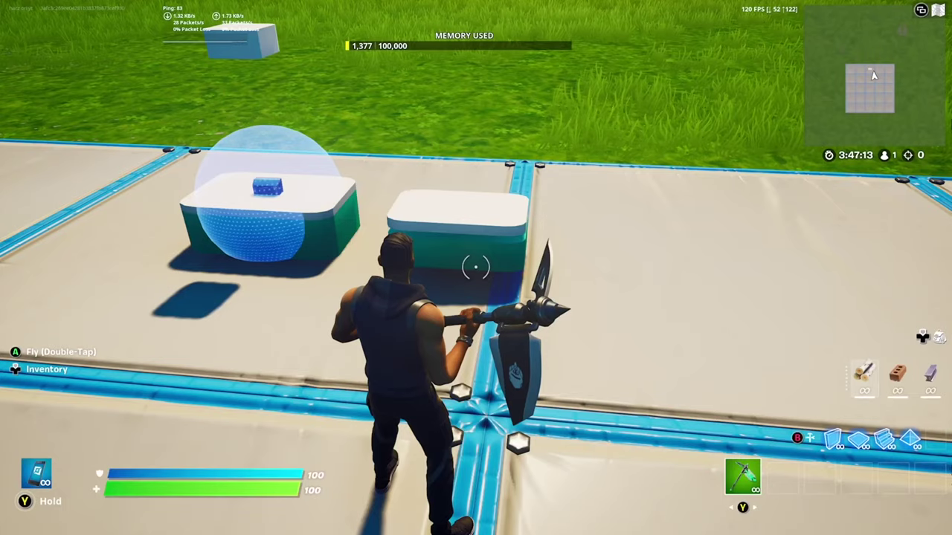
key(space)
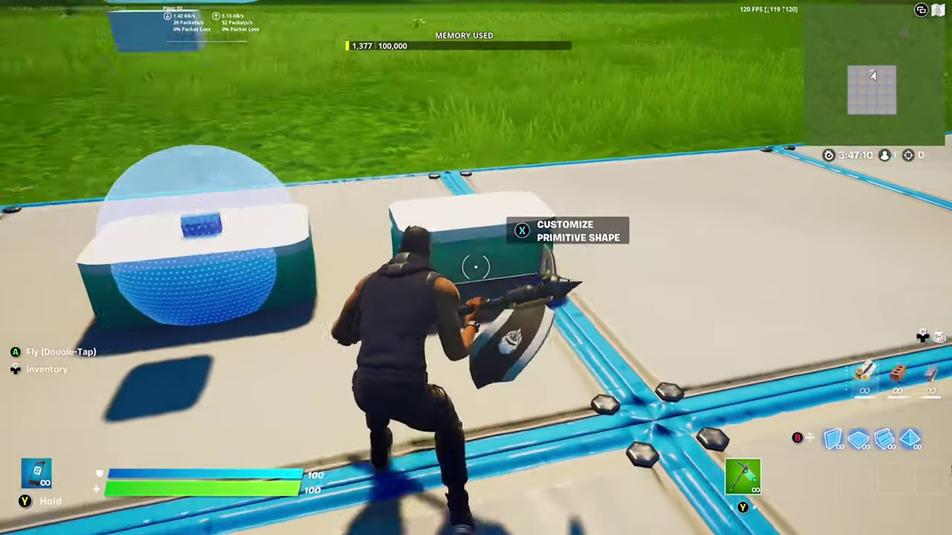
Grab the box again and raise its height by 4.
key(y)
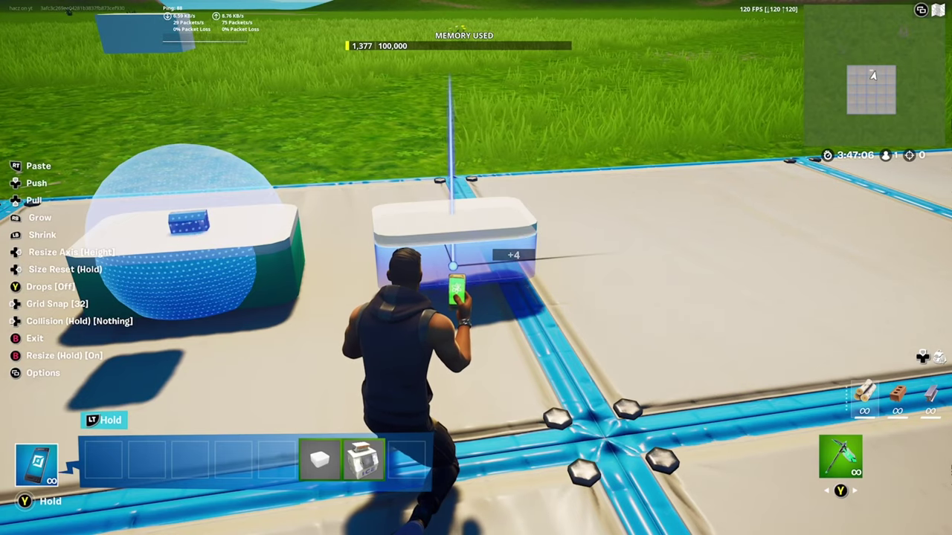
key(y)
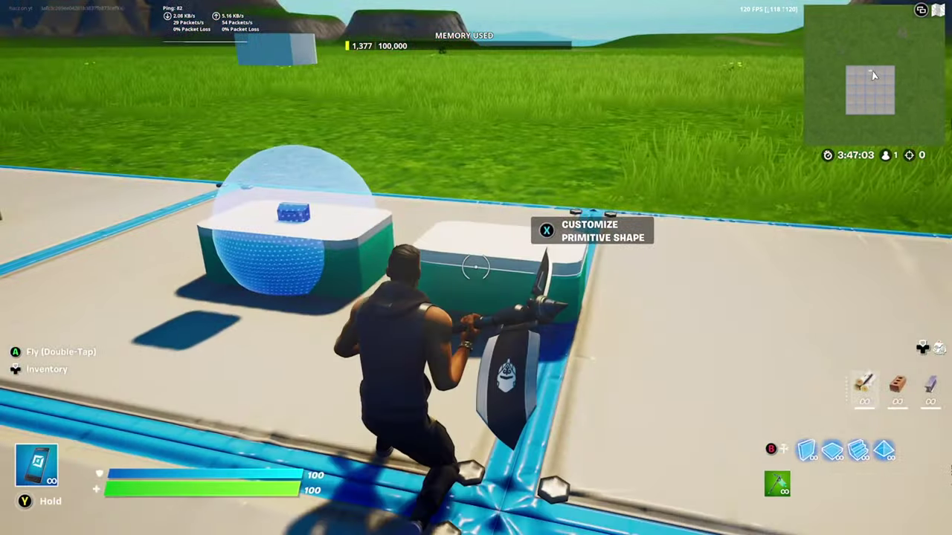
key(y)
click(476, 266)
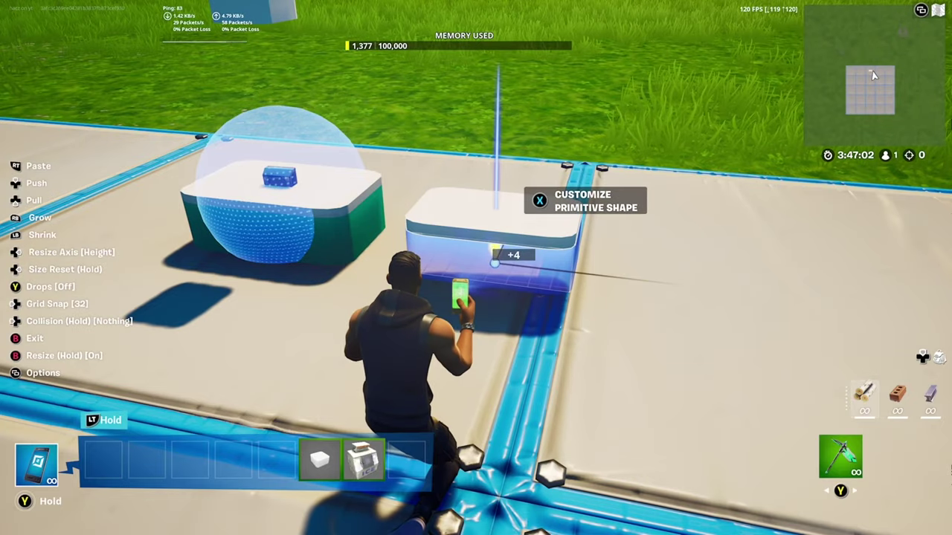
key(y)
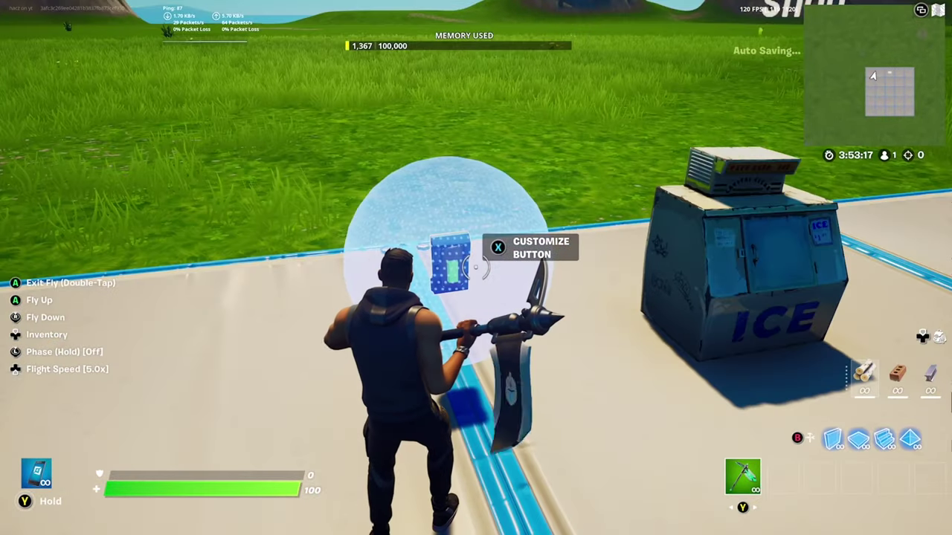
Confirm the ice machine button triggers once, shows 'Search', stays hidden, and transmits on Channel 1.
key(e)
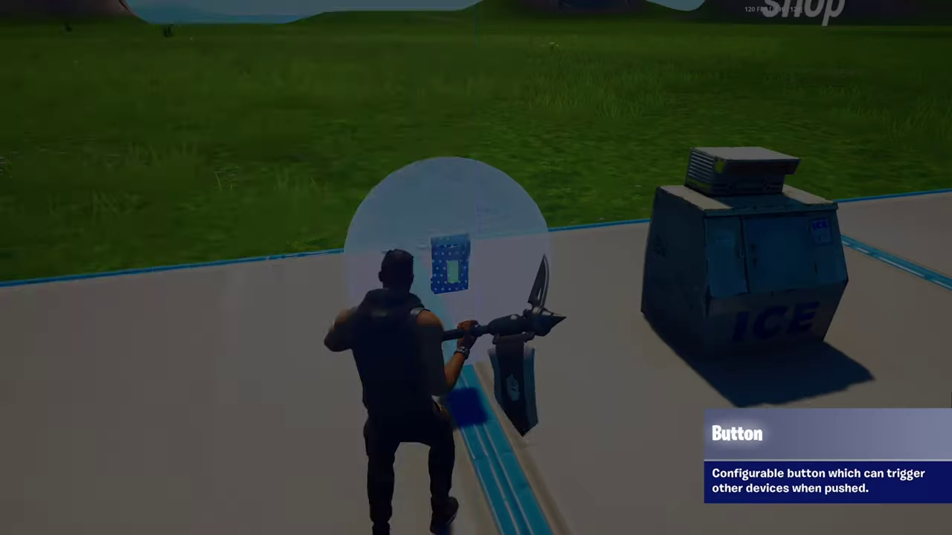
key(e)
key(e)
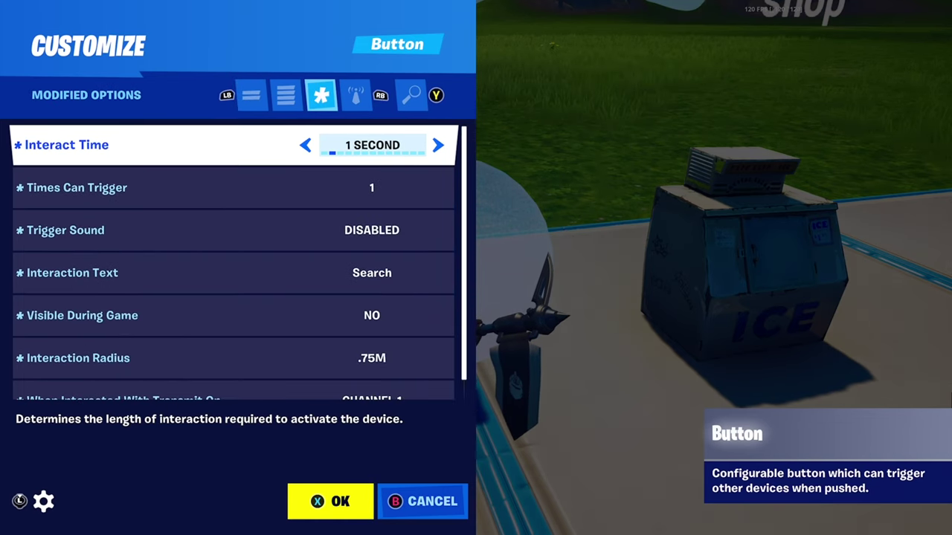
click(223, 188)
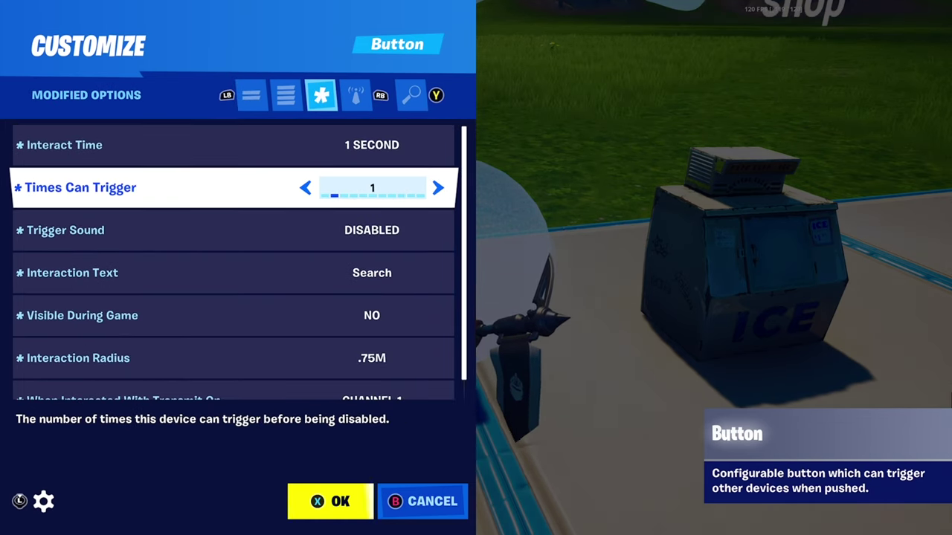
key(Down)
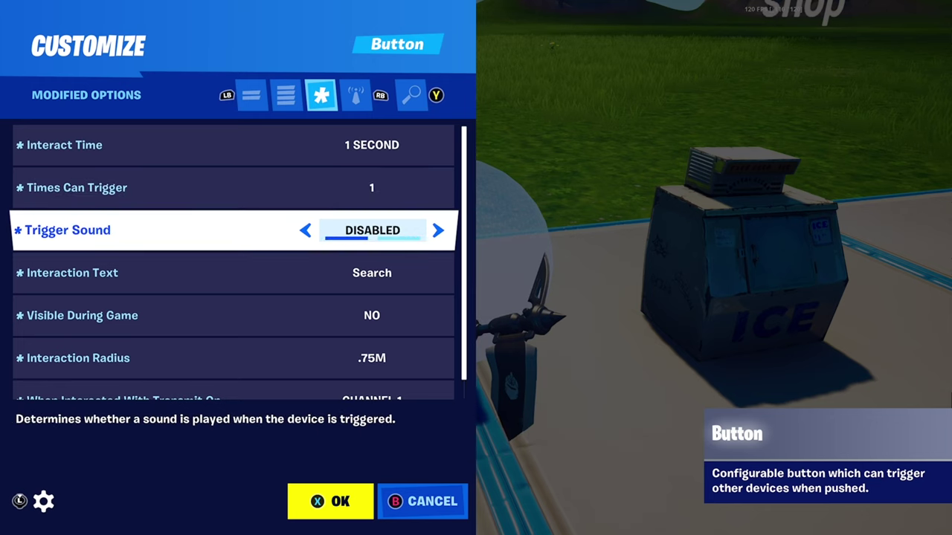
key(Down)
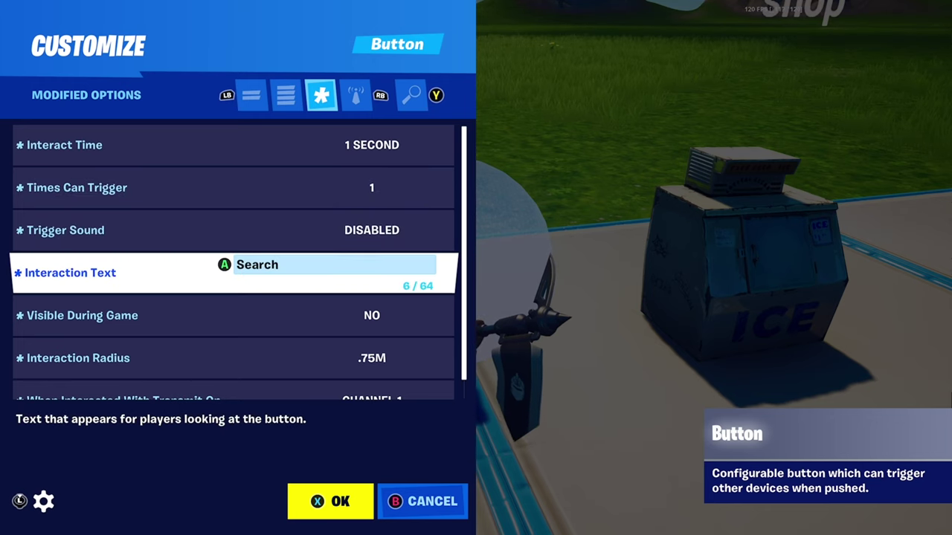
key(Down)
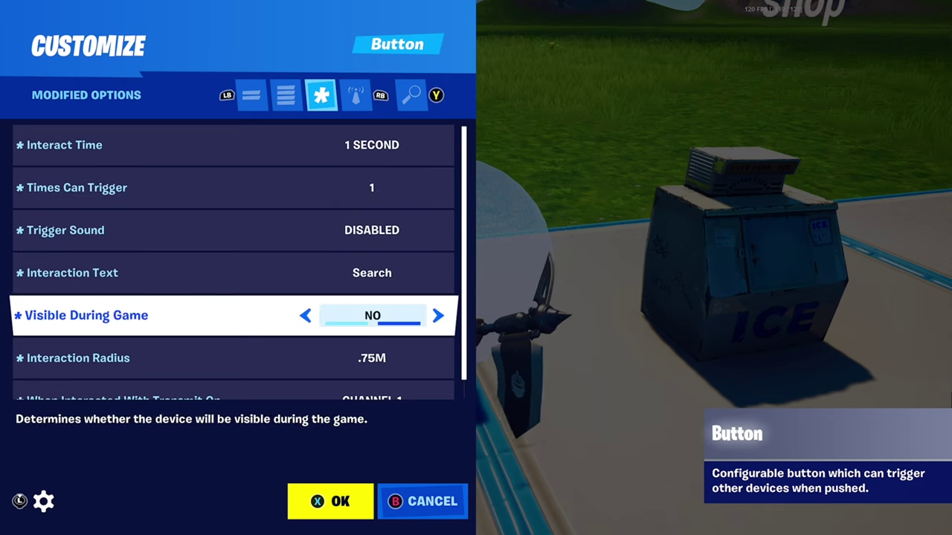
key(Down)
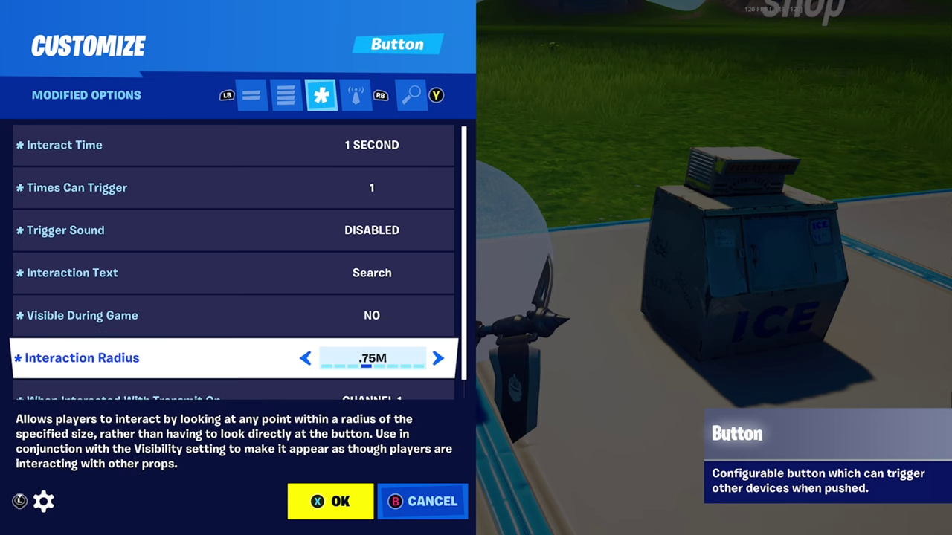
key(Down)
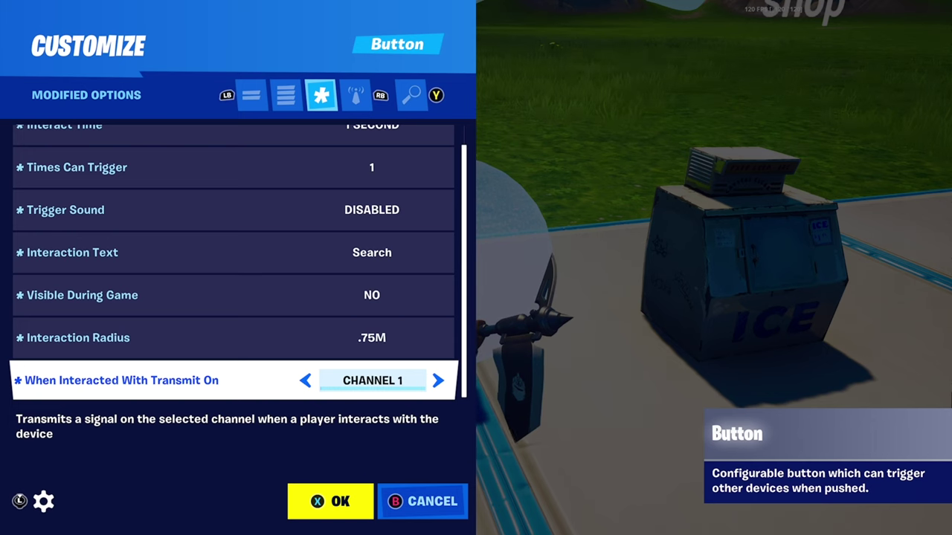
key(Return)
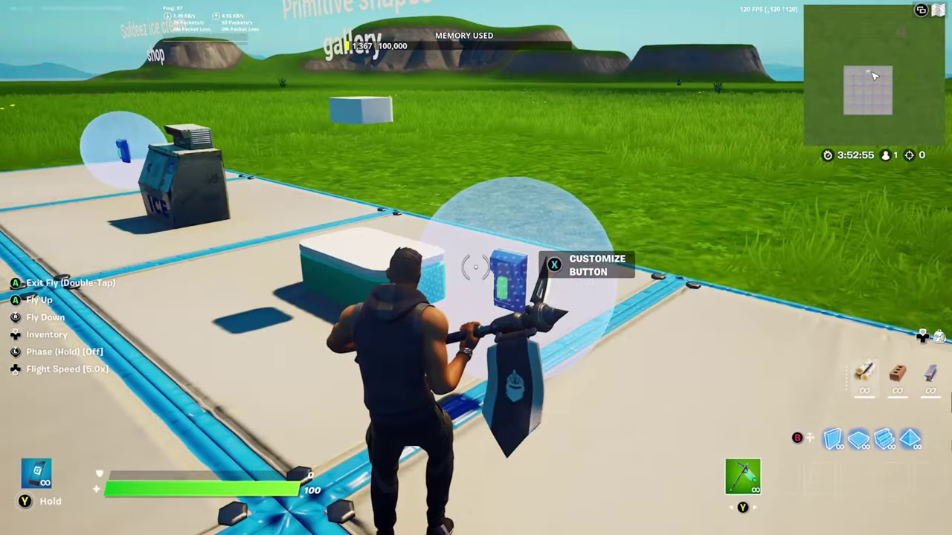
Set the cooler button's When Interacted With Transmit On to Channel 2 and exit.
key(e)
key(e)
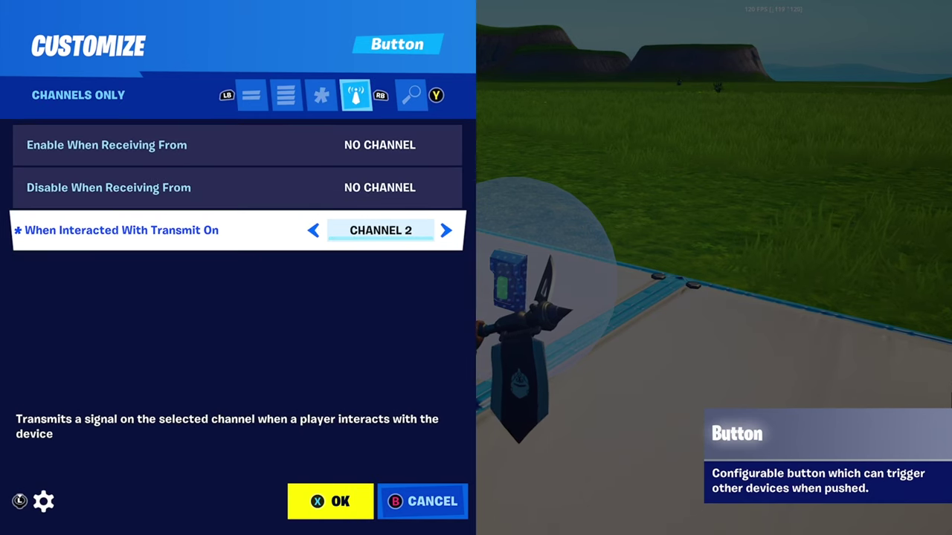
key(Return)
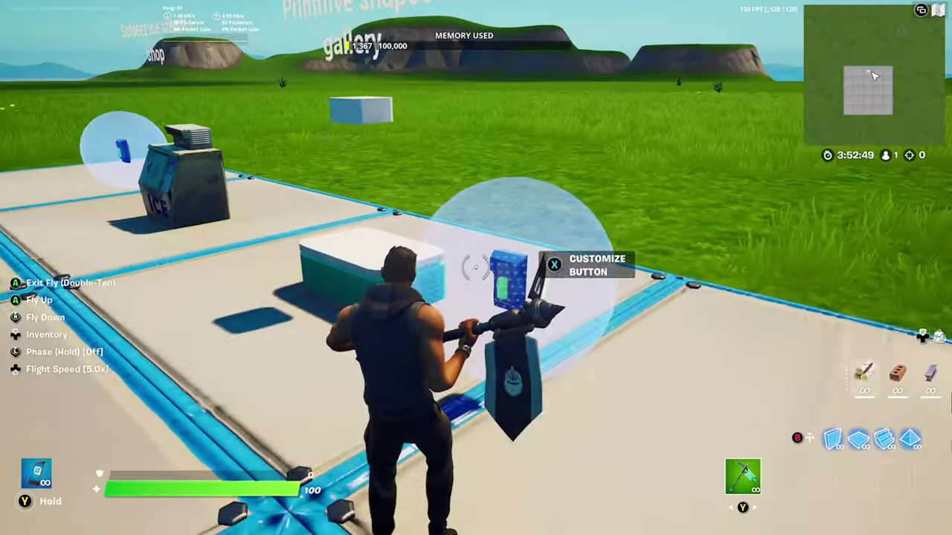
Reposition the ice machine and the cooler so each sits over its hidden button.
key(d)
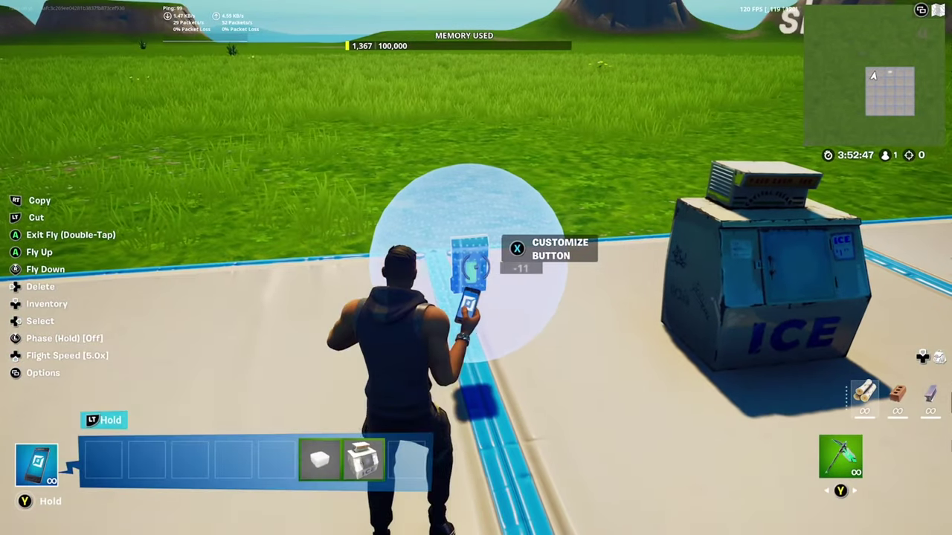
key(e)
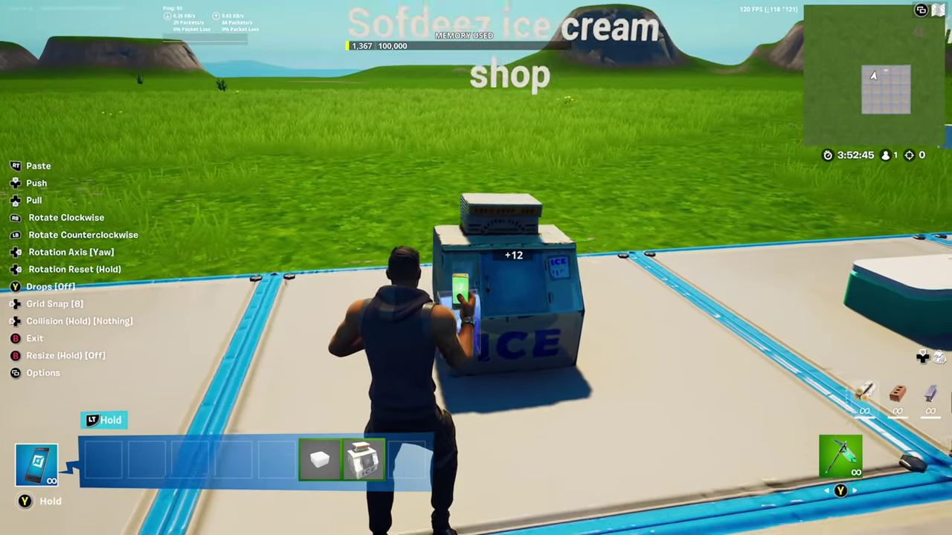
key(d)
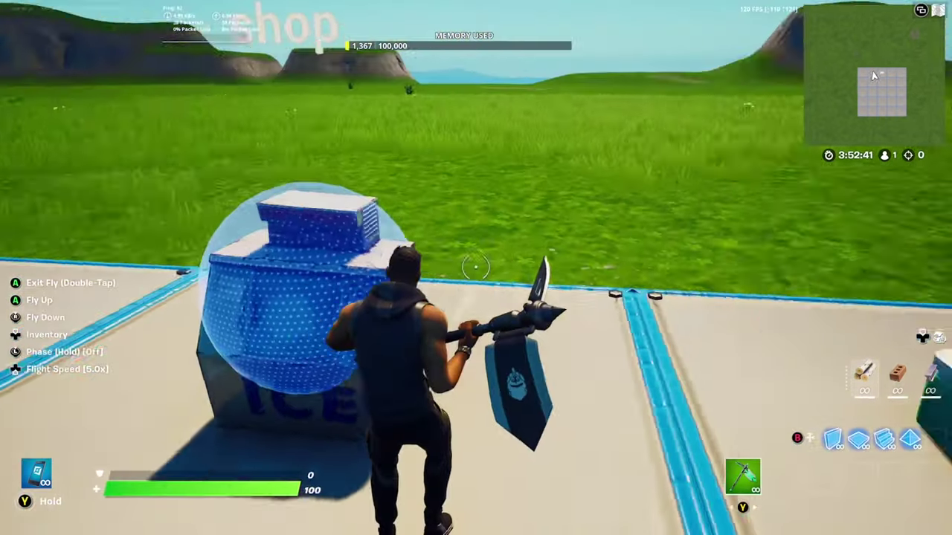
key(e)
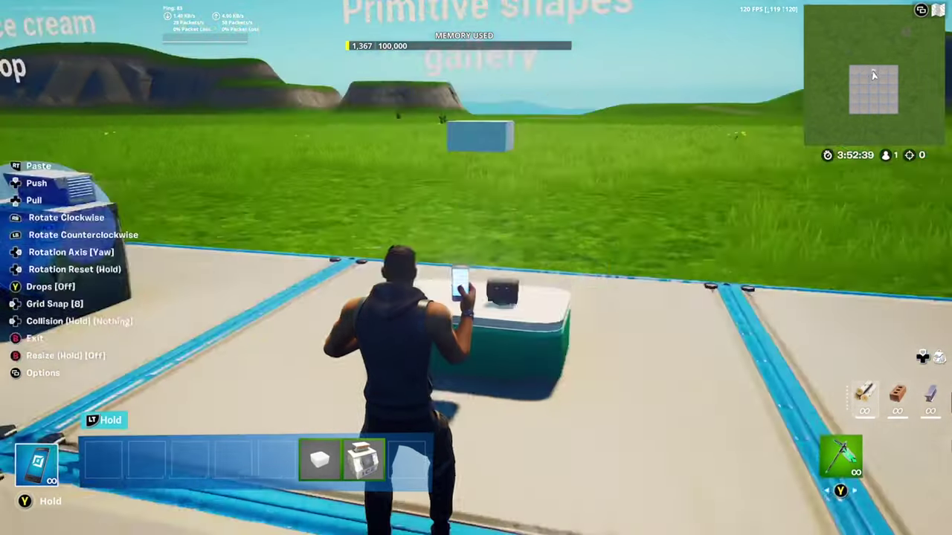
key(1)
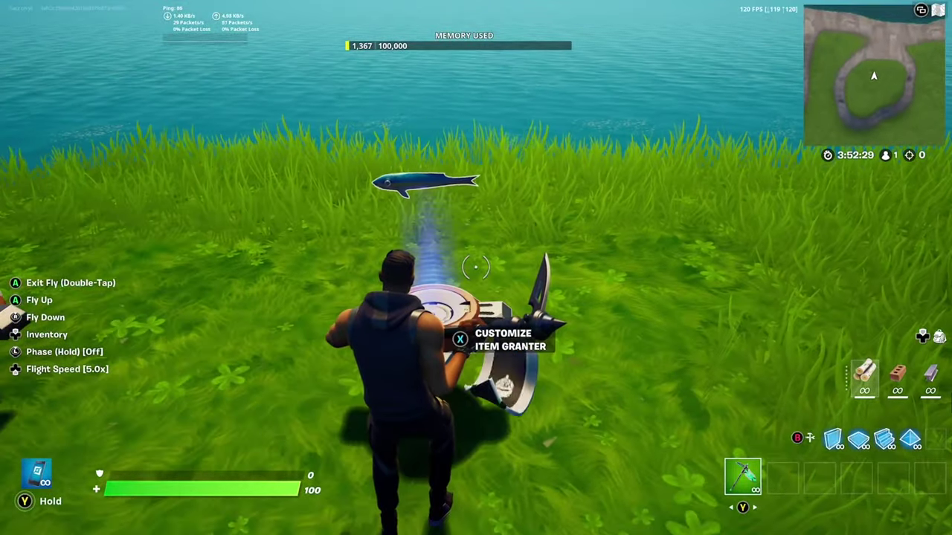
Review the item granter's modified options: on-grant action, extra ammo, cycle behavior, random-item channel.
key(e)
key(q)
key(Down)
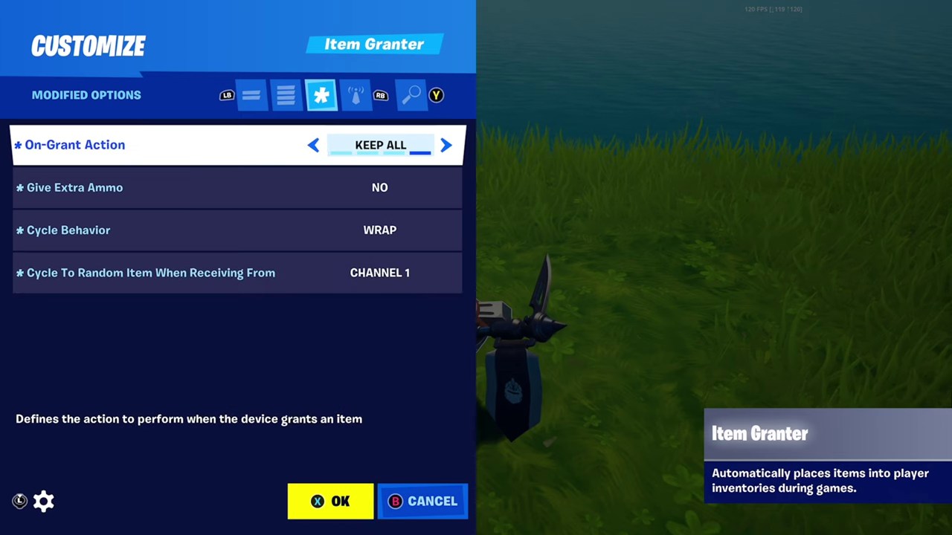
key(Down)
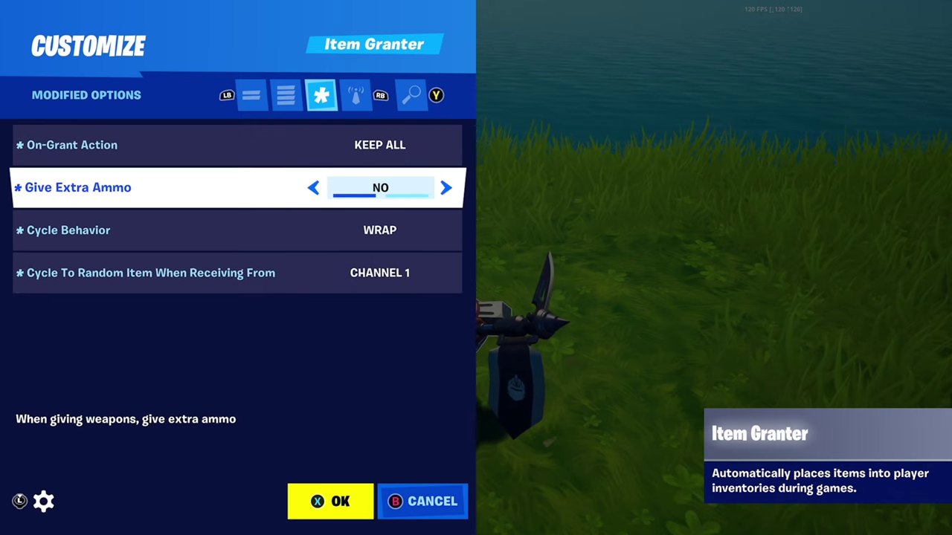
key(Down)
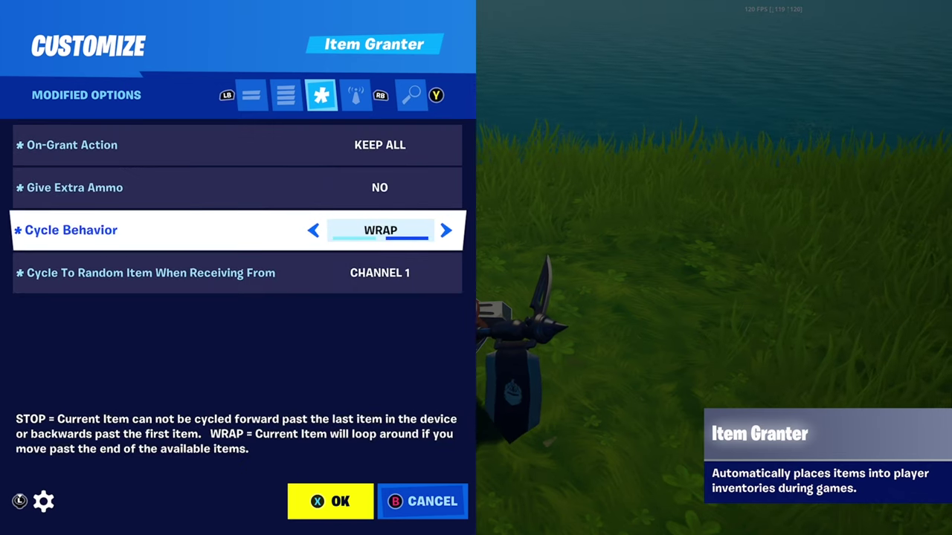
key(Down)
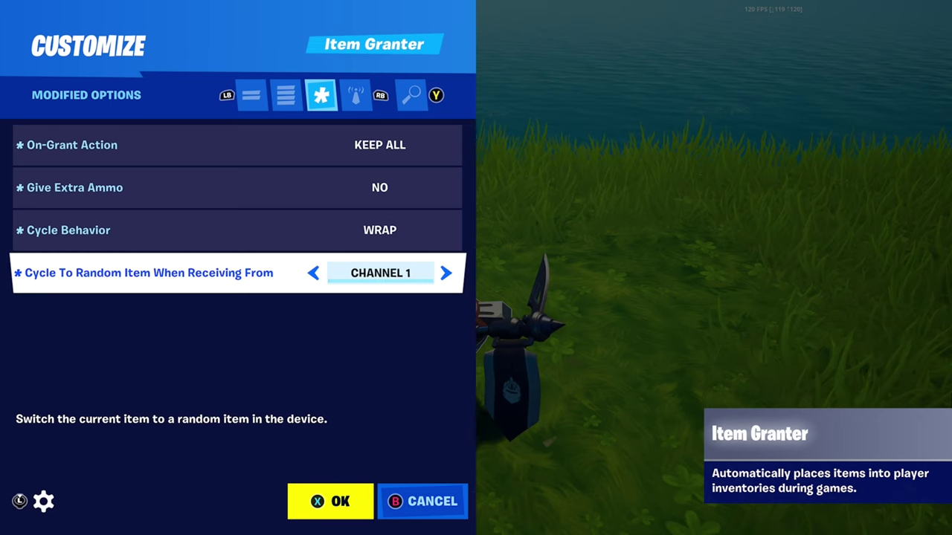
Show All Options and set Grant to All Items.
key(q)
key(Up)
key(Up)
key(Up)
key(Up)
key(Up)
key(Up)
key(Up)
key(Up)
key(Up)
key(Up)
key(Up)
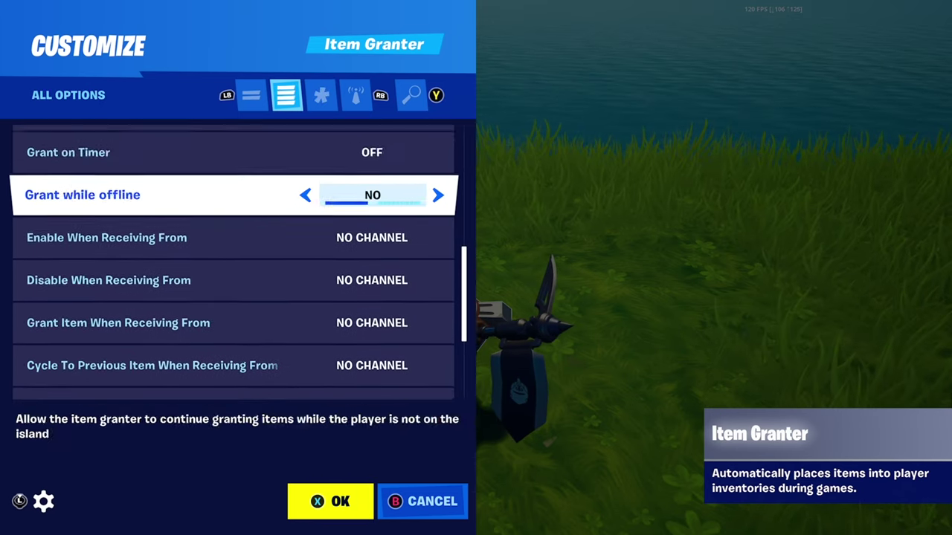
key(Up)
key(Up)
key(Up)
key(Up)
key(Up)
key(Up)
key(Down)
key(Down)
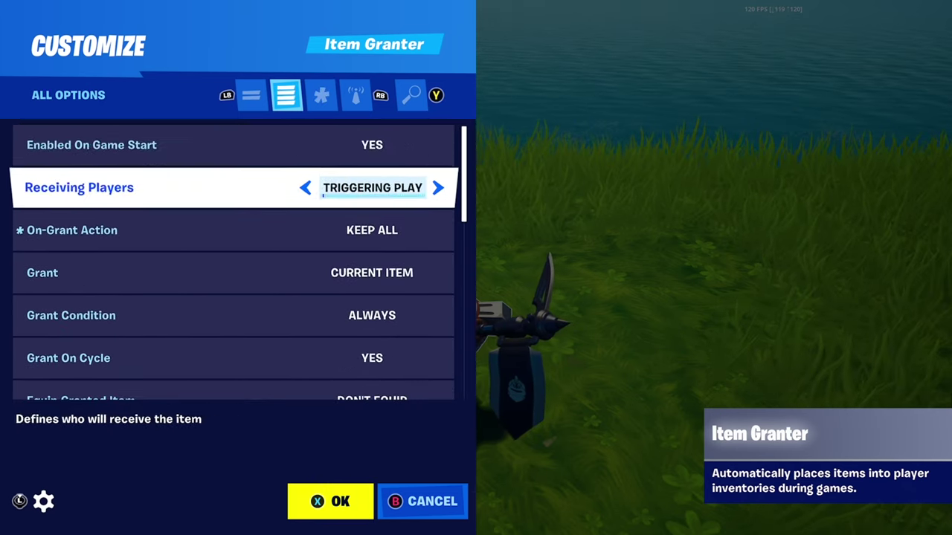
key(Down)
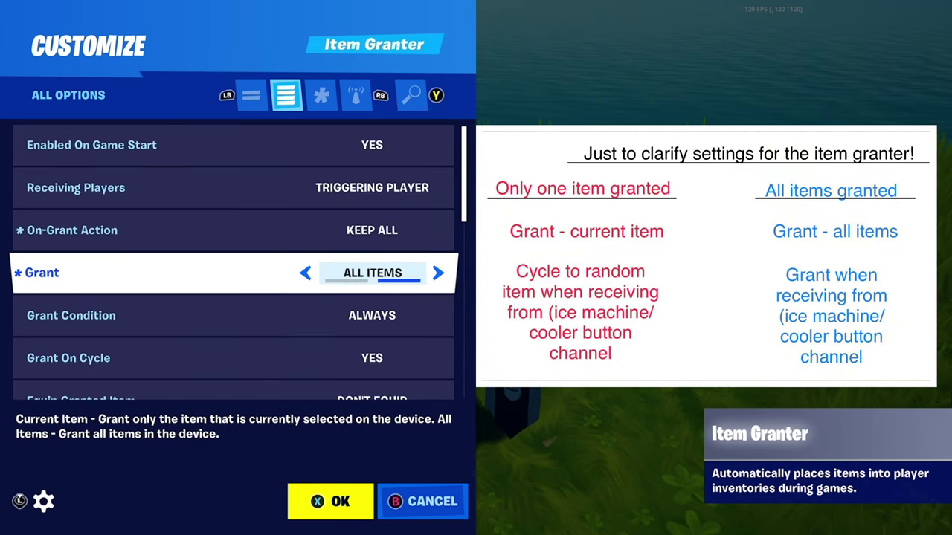
Check the granter's channel settings, with Cycle To Random Item on Channel 1.
key(e)
key(e)
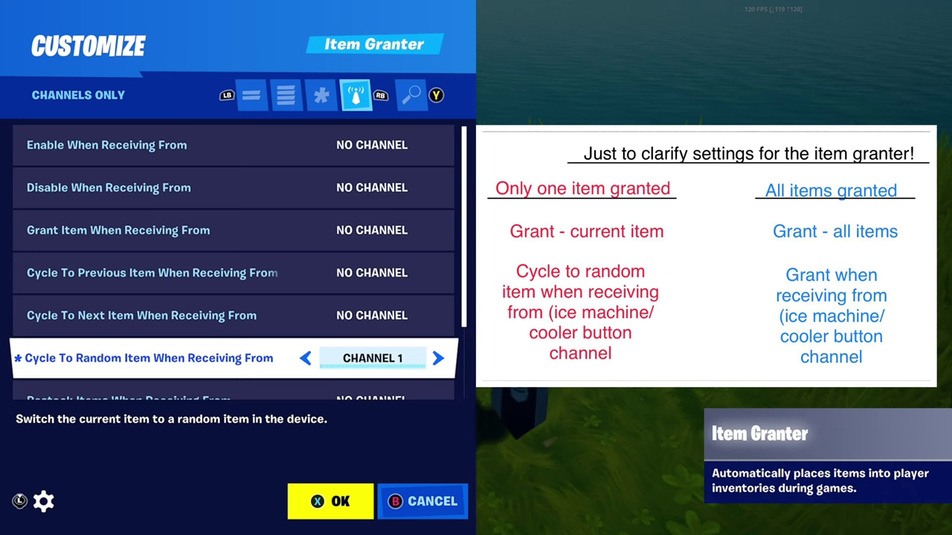
key(Up)
key(Up)
key(Up)
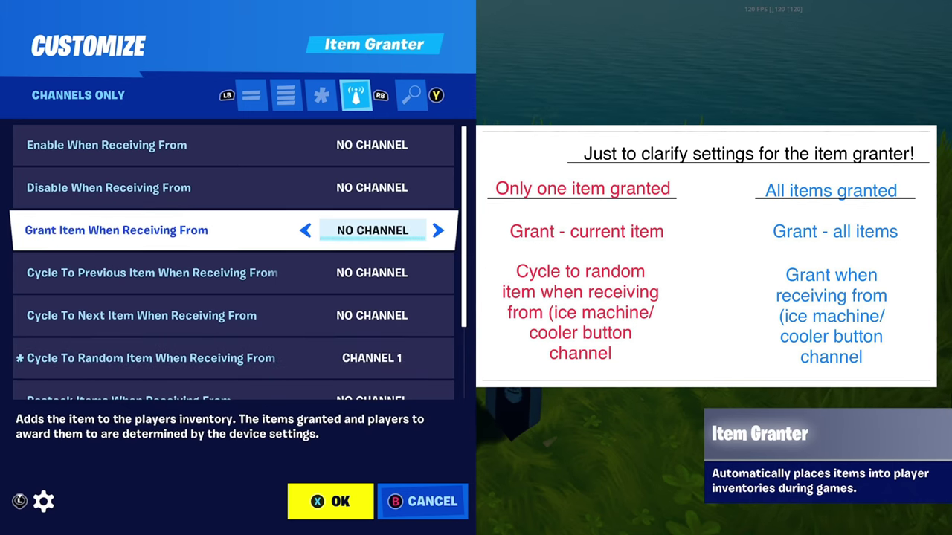
key(Down)
key(Down)
key(Down)
key(Up)
Switch Grant back to Current Item and close the Item Granter settings.
key(Up)
key(Up)
key(q)
key(q)
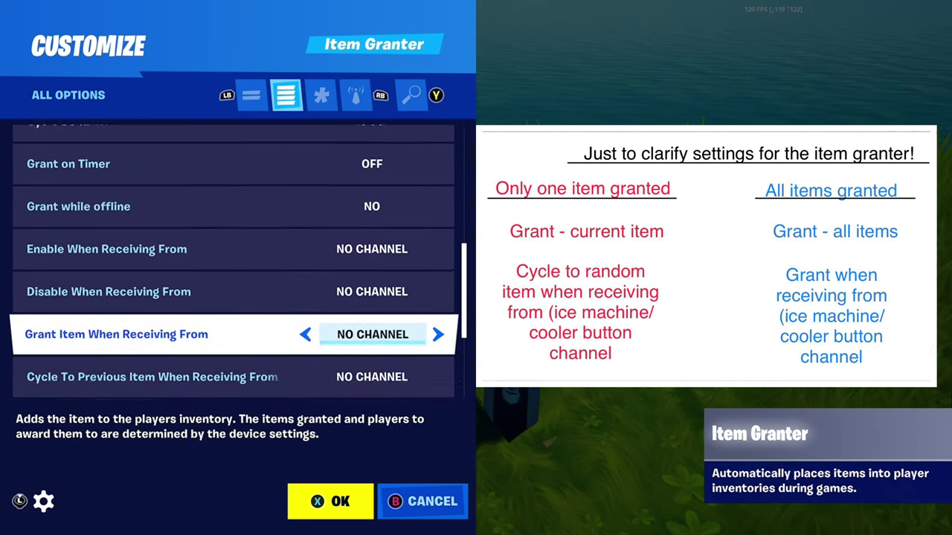
key(Up)
key(Up)
key(Up)
key(Up)
key(Up)
key(Up)
key(Up)
key(Up)
key(Up)
key(Up)
key(Up)
key(Up)
key(Up)
key(Up)
key(Up)
key(Up)
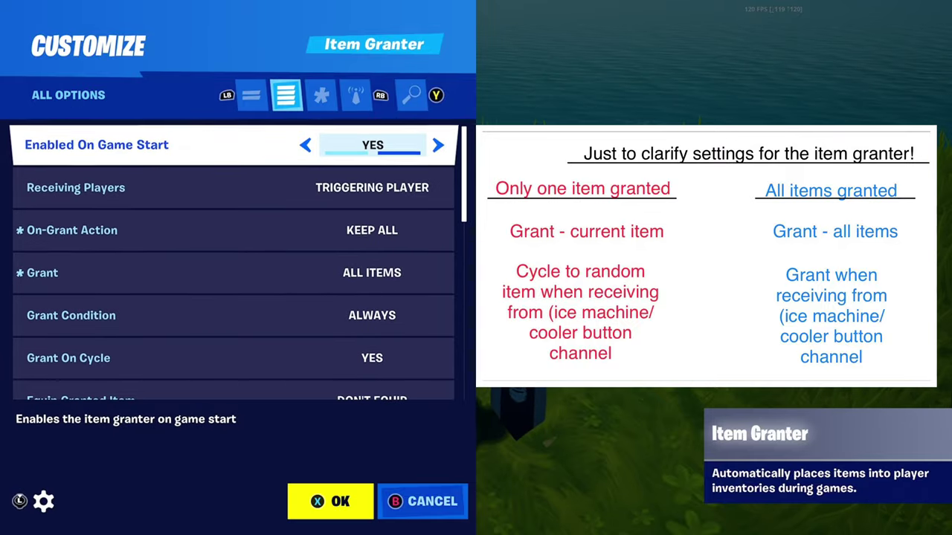
key(Down)
key(Down)
key(Down)
key(Left)
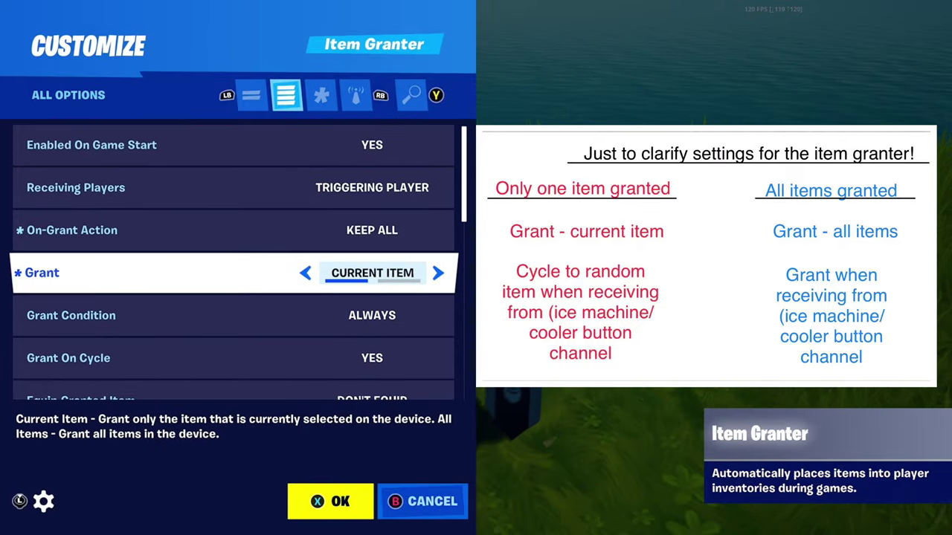
key(Return)
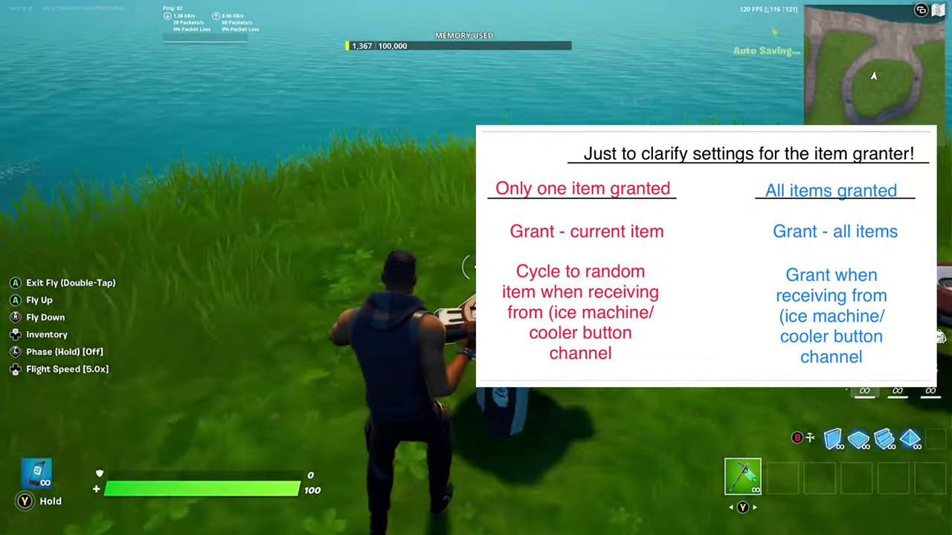
Check that the second Item Granter's Cycle To Random Item is set to Channel 2, then close its settings.
key(e)
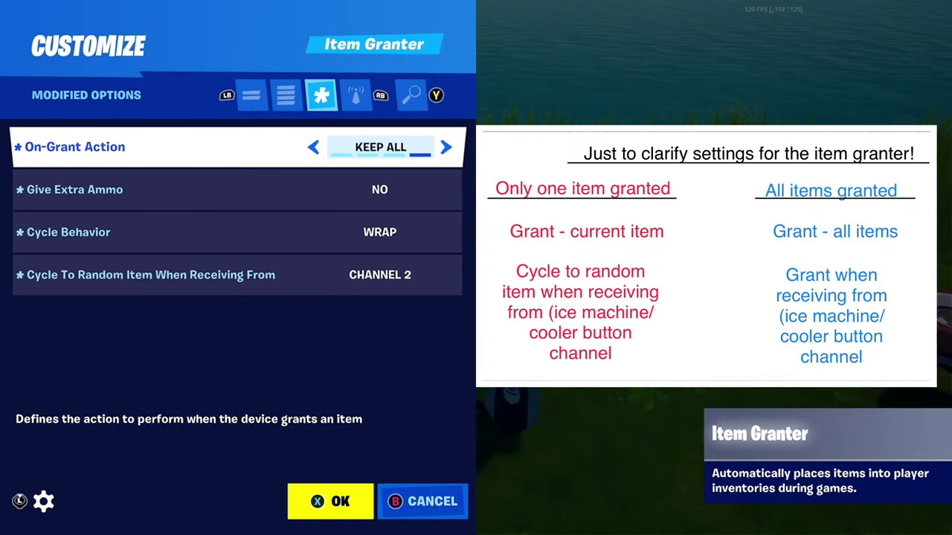
key(Down)
key(Down)
key(Down)
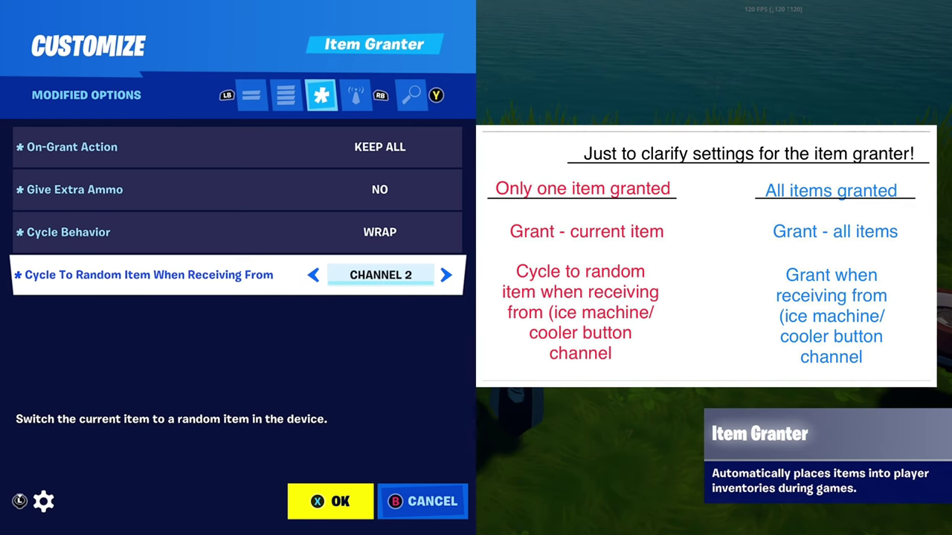
key(e)
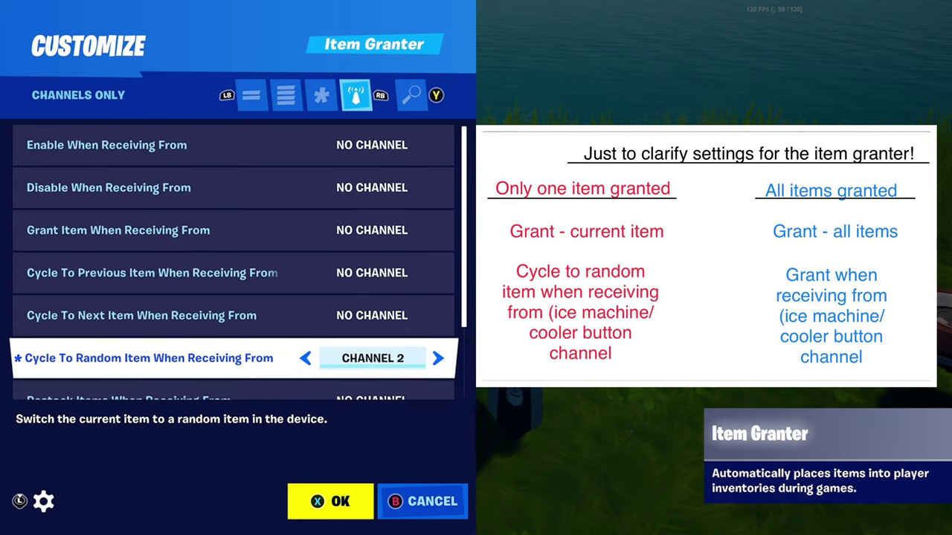
key(q)
key(Return)
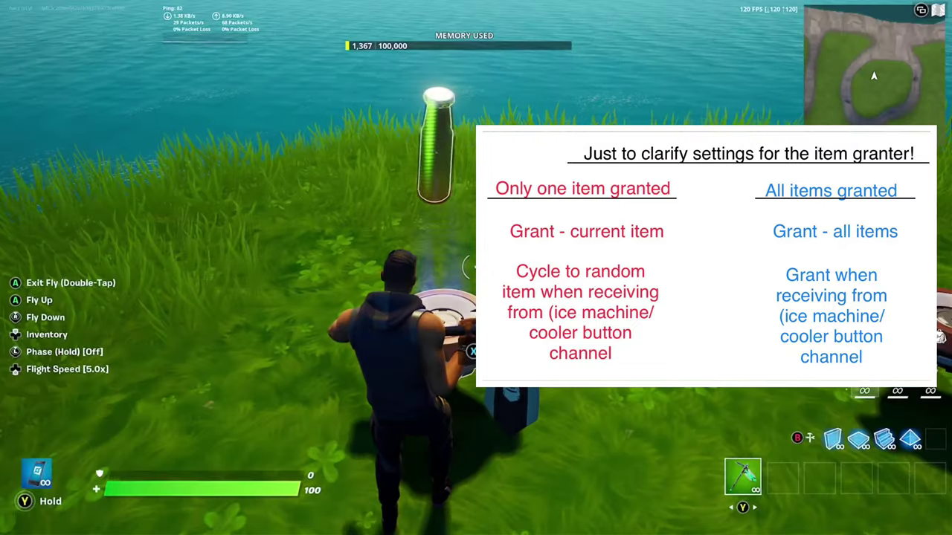